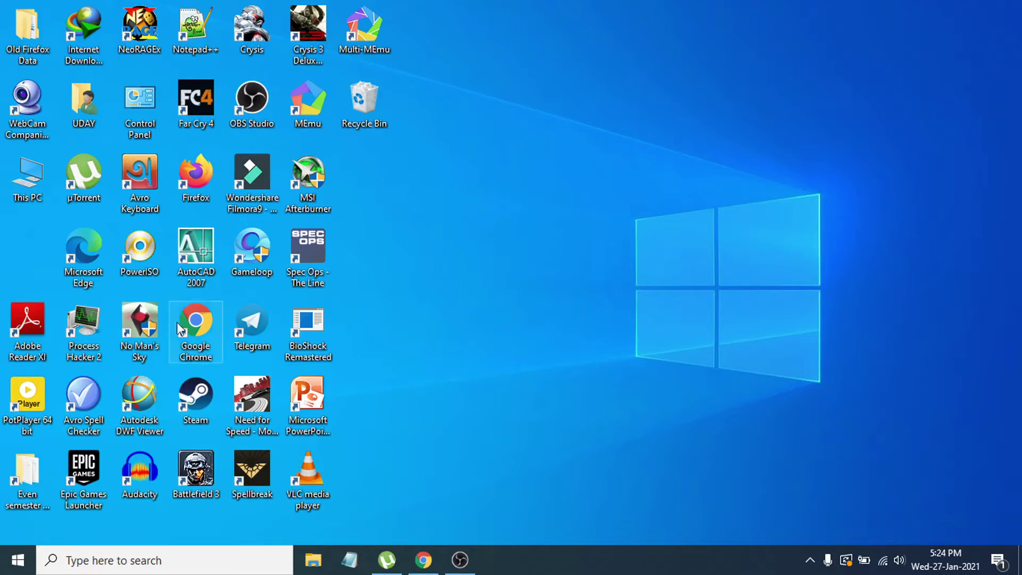
Step: Launch the Run app from a Windows search, its Open field showing Temp
{"action": "right_click", "coordinate": [19, 564]}
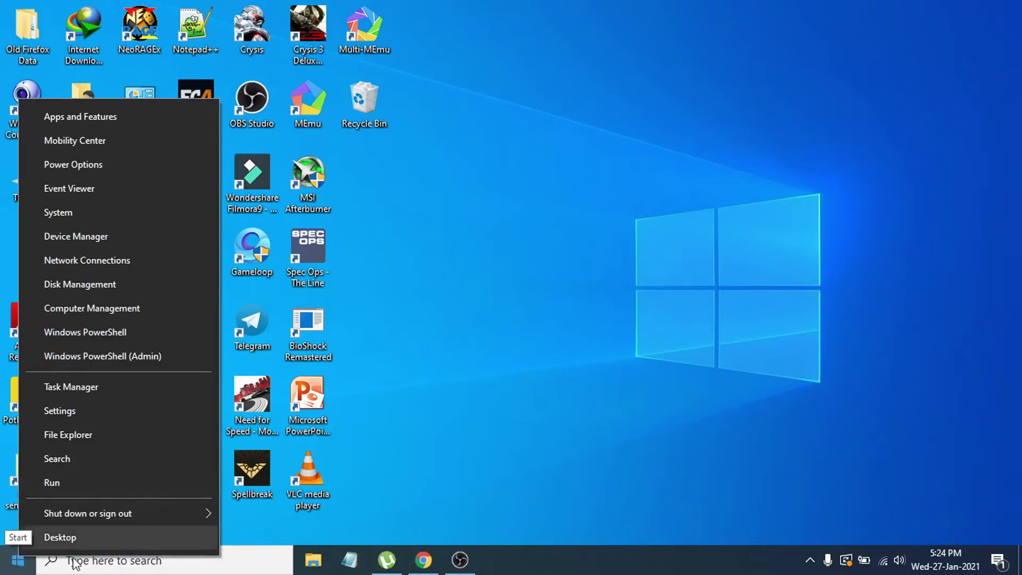
{"action": "left_click", "coordinate": [90, 569]}
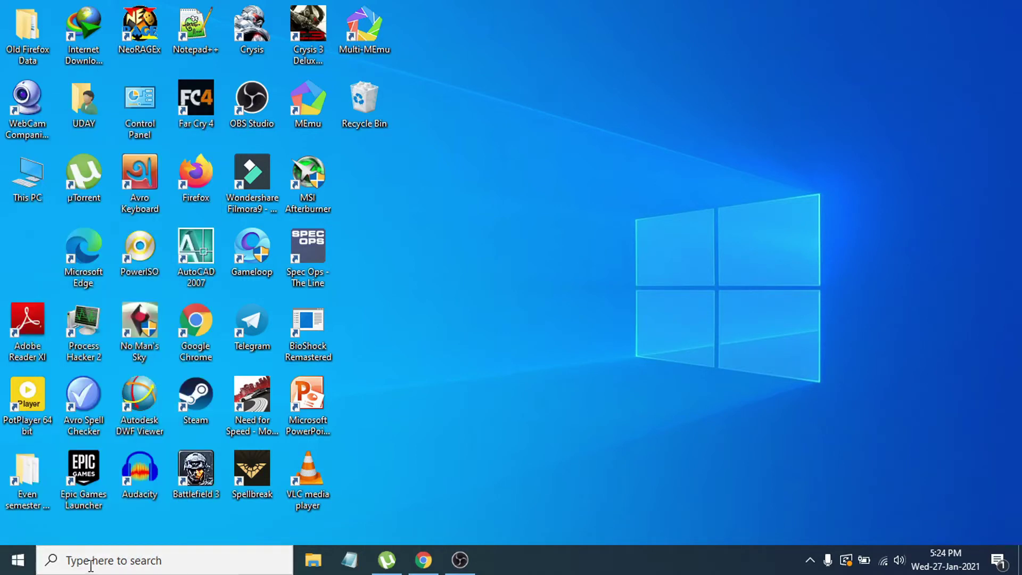
{"action": "left_click", "coordinate": [85, 566]}
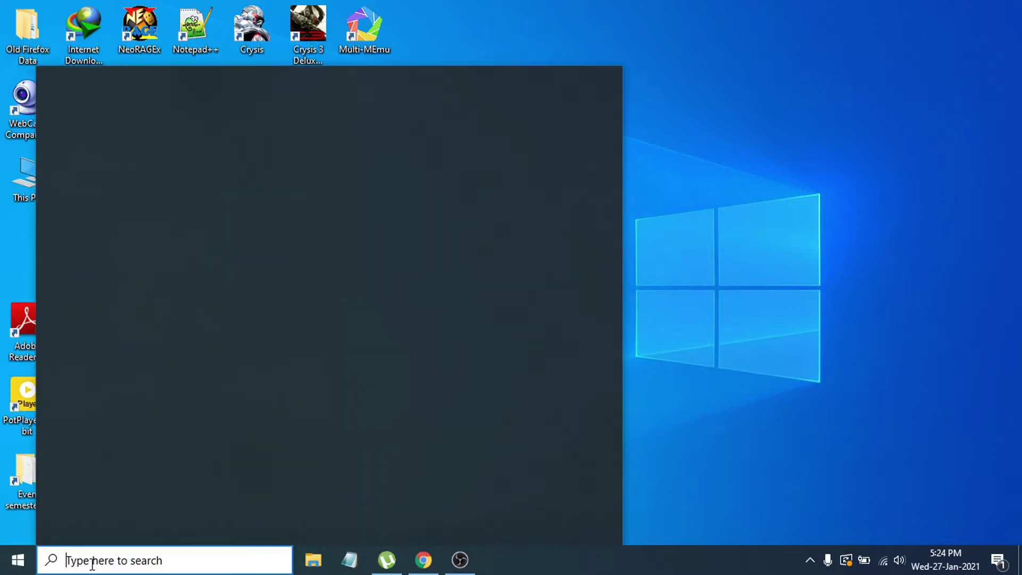
{"action": "type", "text": "run"}
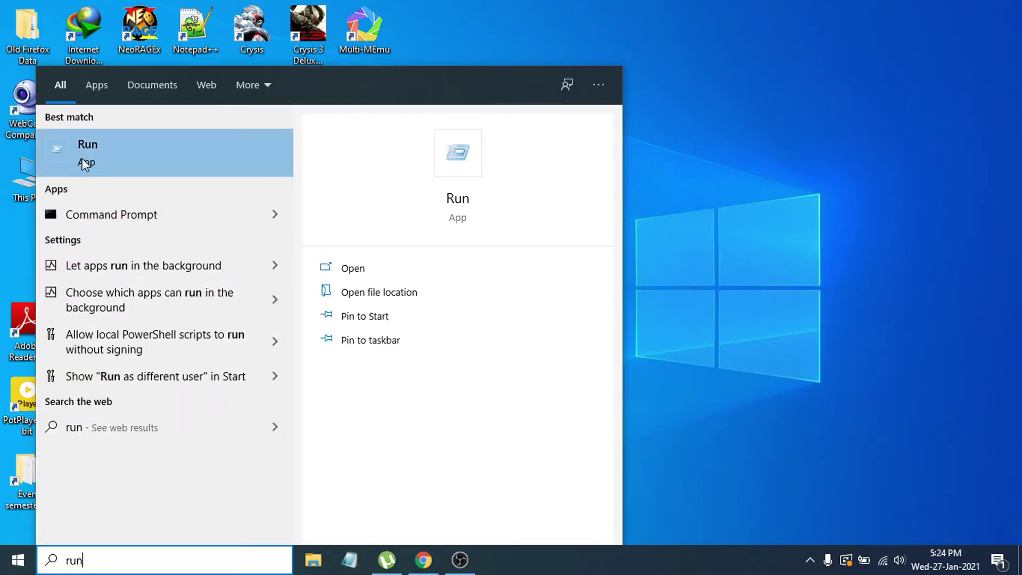
{"action": "left_click", "coordinate": [82, 158]}
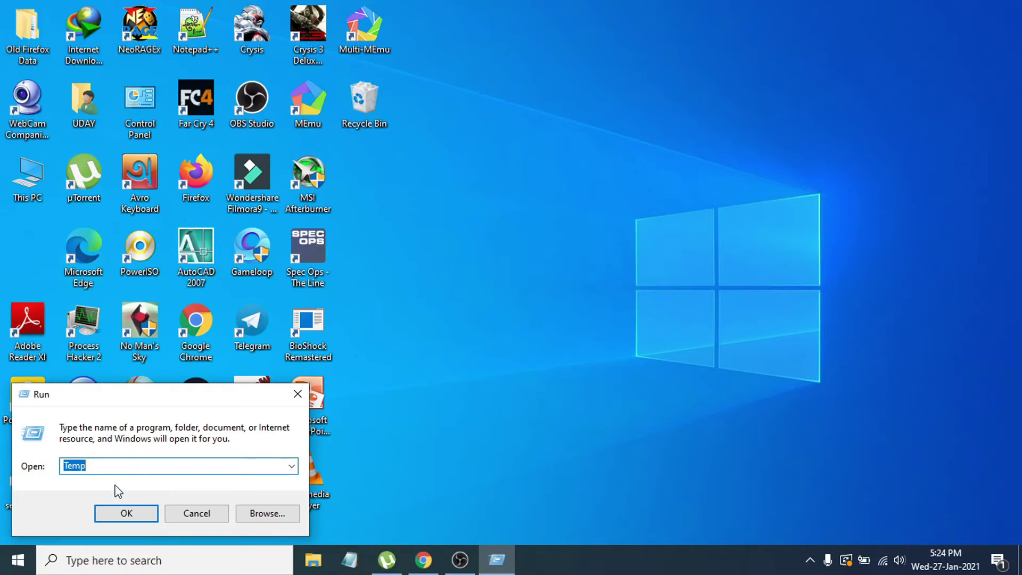
Step: Run Temp to show C:\Windows\Temp in File Explorer with its 26 items
{"action": "left_click_drag", "start_coordinate": [144, 393], "coordinate": [508, 284]}
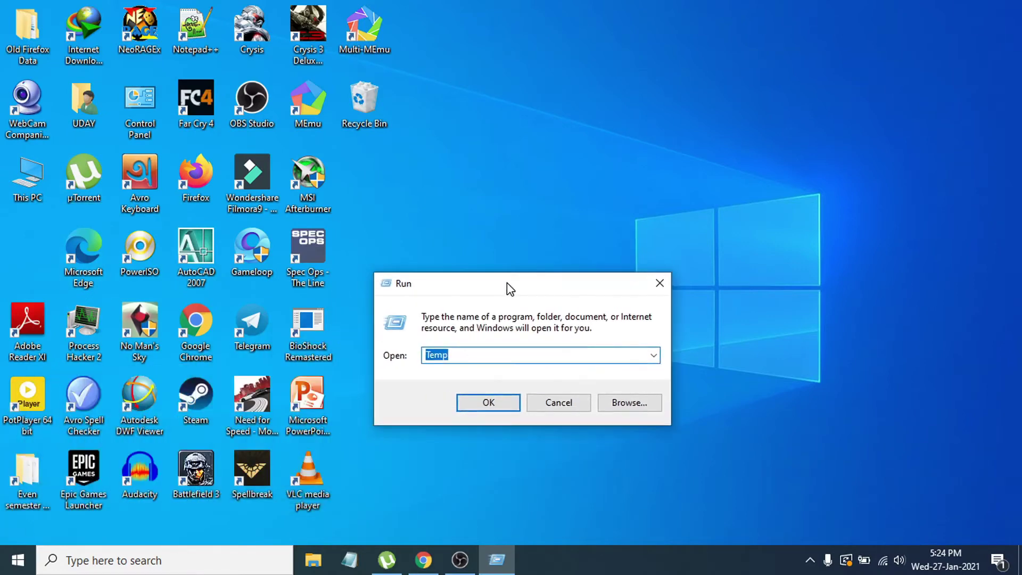
{"action": "left_click", "coordinate": [460, 360]}
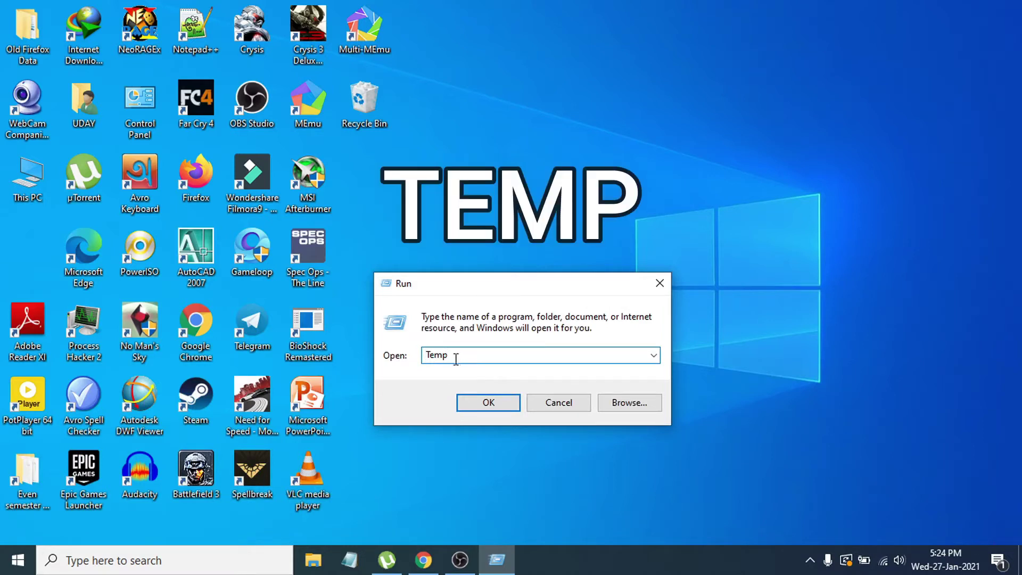
{"action": "left_click", "coordinate": [495, 405]}
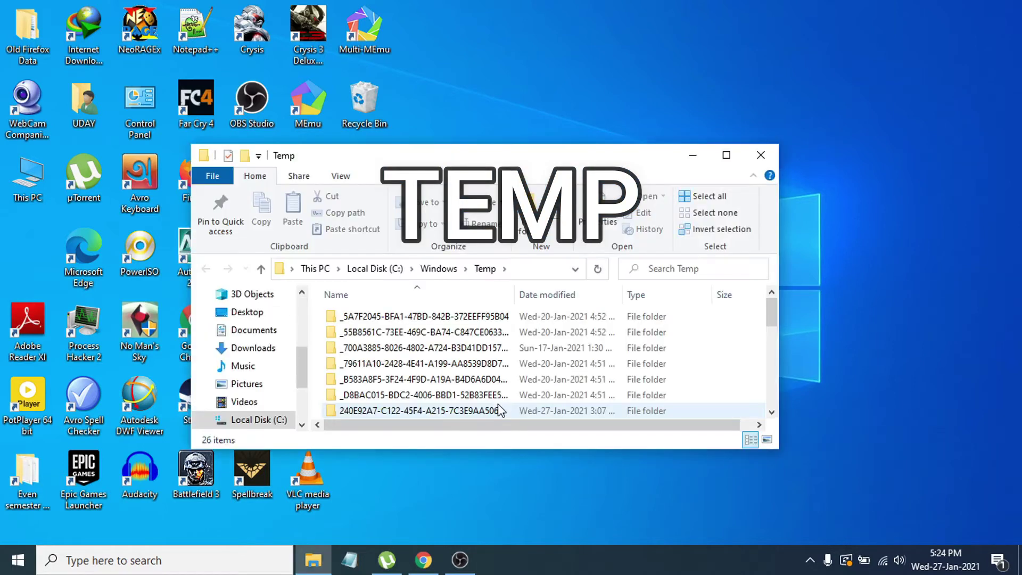
Step: Maximize the Temp window and select all 26 items with Ctrl+A
{"action": "left_click", "coordinate": [727, 156]}
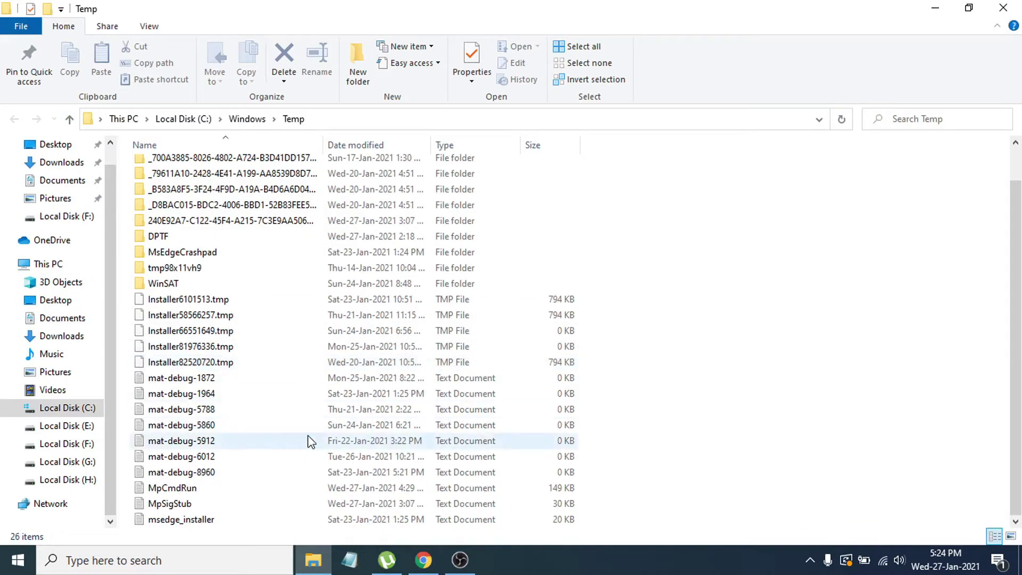
{"action": "scroll", "coordinate": [308, 438], "scroll_direction": "up", "scroll_amount": 1}
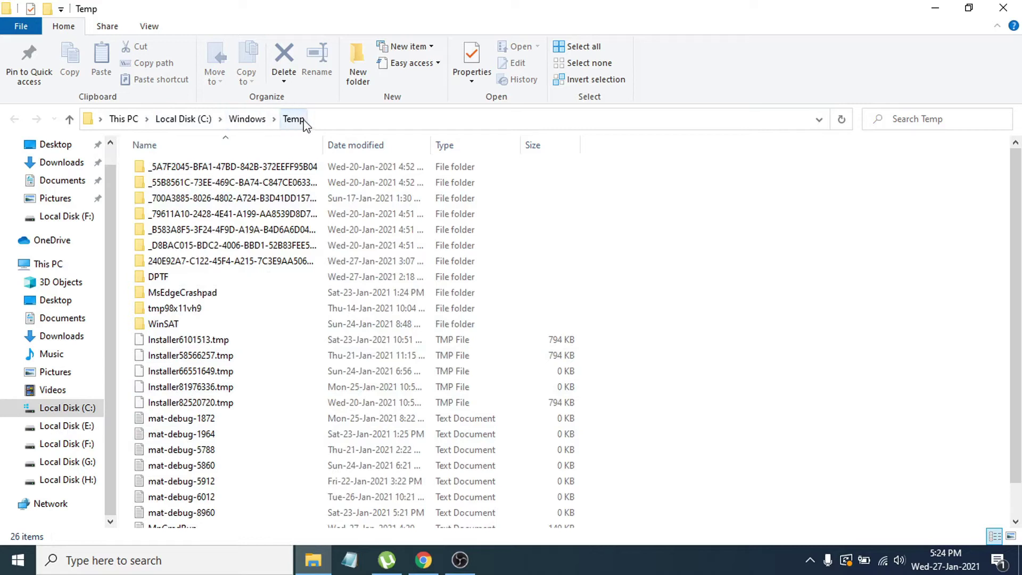
{"action": "scroll", "coordinate": [347, 370], "scroll_direction": "down", "scroll_amount": 1}
{"action": "scroll", "coordinate": [347, 388], "scroll_direction": "up", "scroll_amount": 1}
{"action": "scroll", "coordinate": [347, 390], "scroll_direction": "down", "scroll_amount": 1}
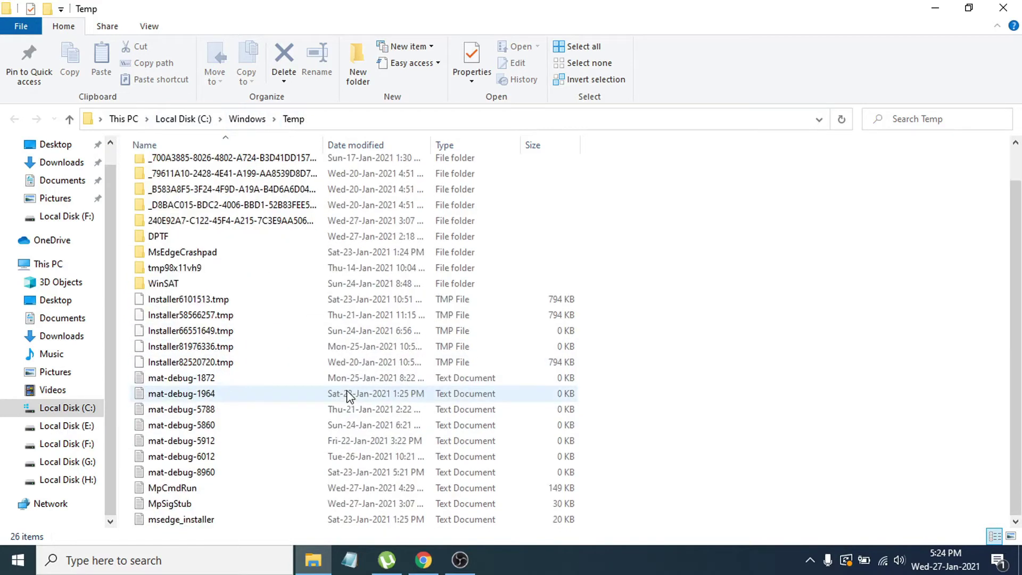
{"action": "left_click", "coordinate": [336, 382]}
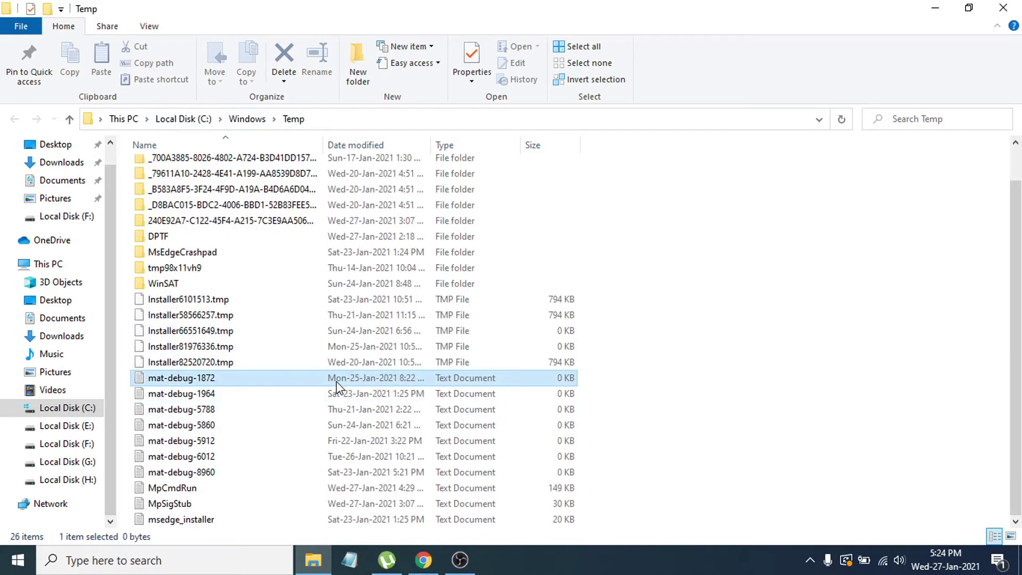
{"action": "key", "text": "ctrl+a"}
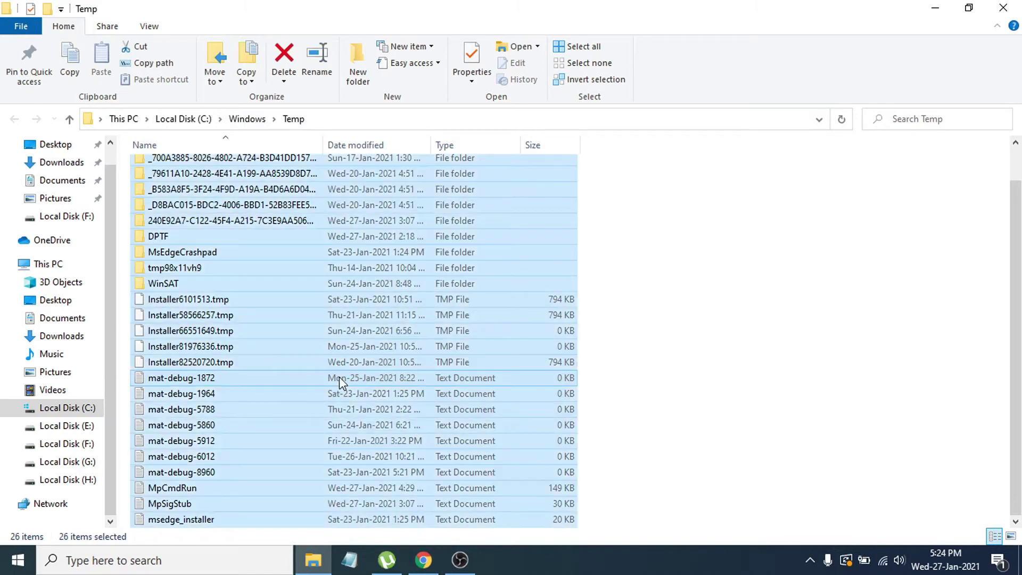
Step: Delete the selected files, skipping the admin-protected folders and the in-use DPTF folder
{"action": "right_click", "coordinate": [379, 370]}
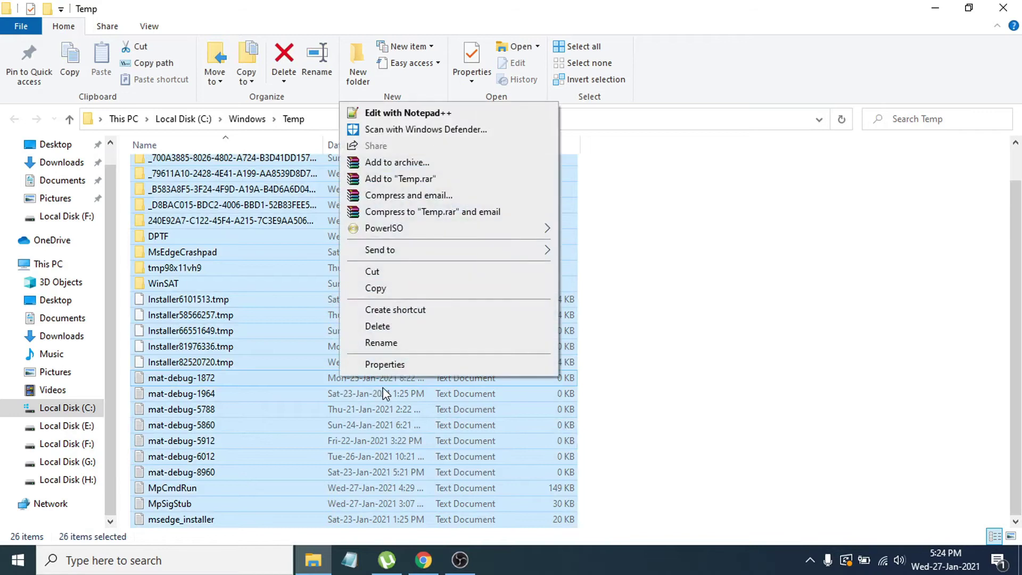
{"action": "left_click", "coordinate": [401, 330]}
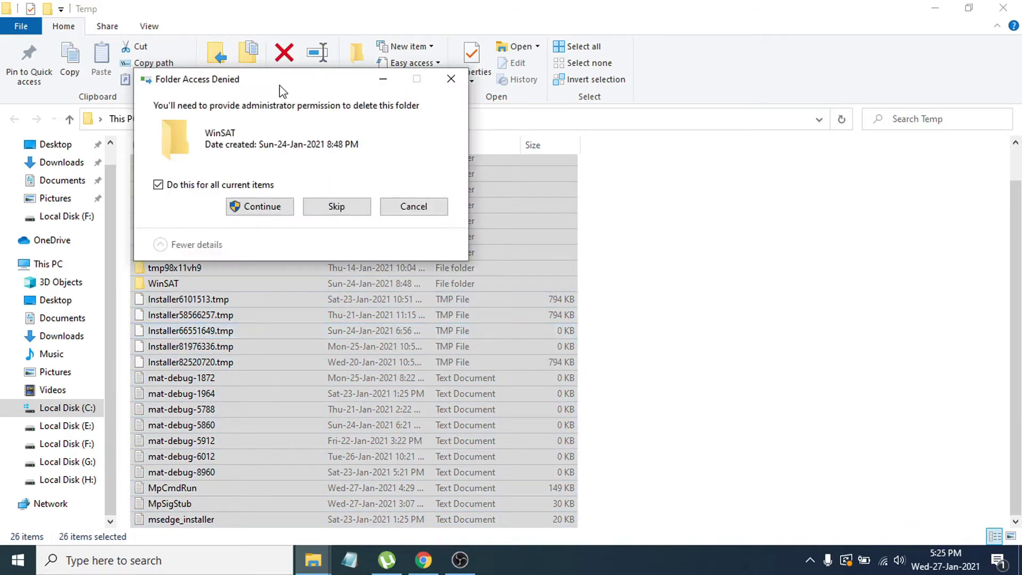
{"action": "left_click_drag", "start_coordinate": [285, 87], "coordinate": [459, 174]}
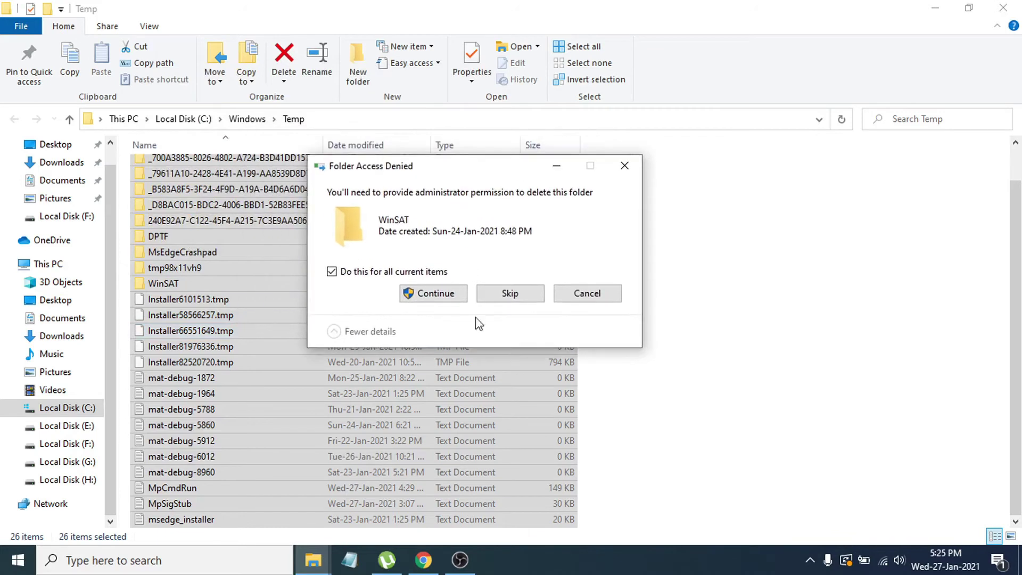
{"action": "left_click", "coordinate": [506, 297]}
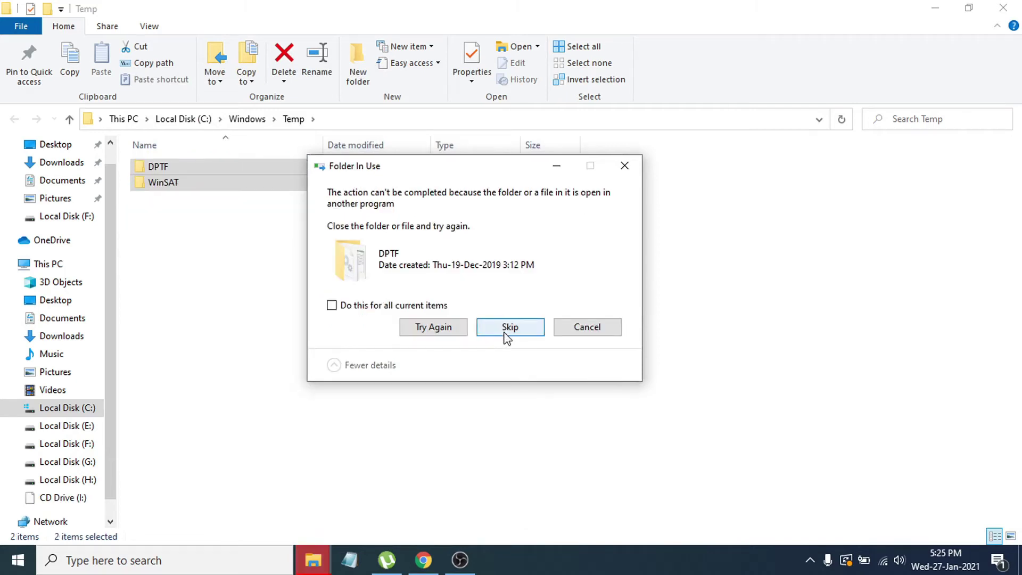
{"action": "left_click", "coordinate": [506, 336]}
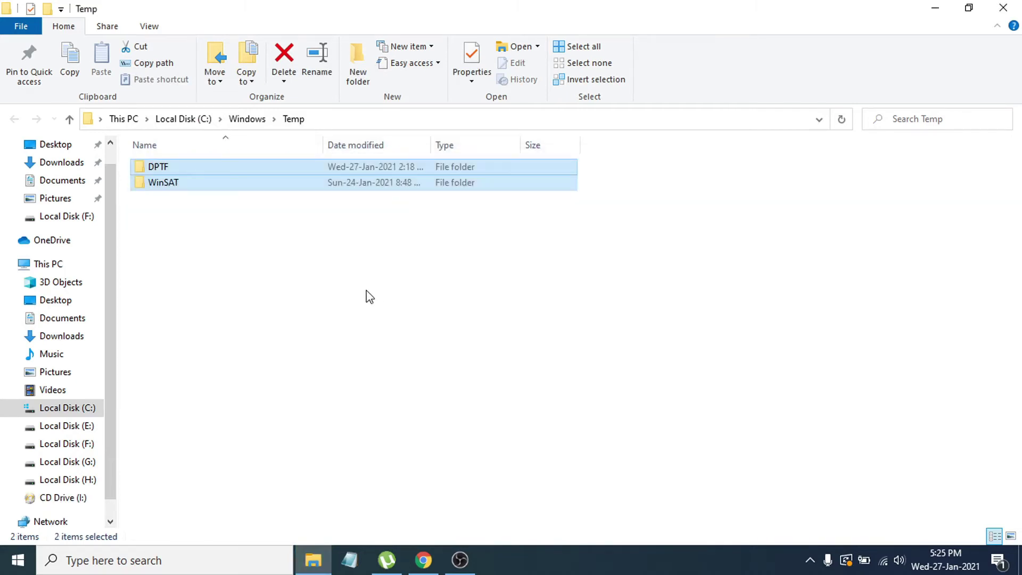
Step: Close the Temp window and bring up the Run dialog from the quick-link menu
{"action": "left_click", "coordinate": [1004, 8]}
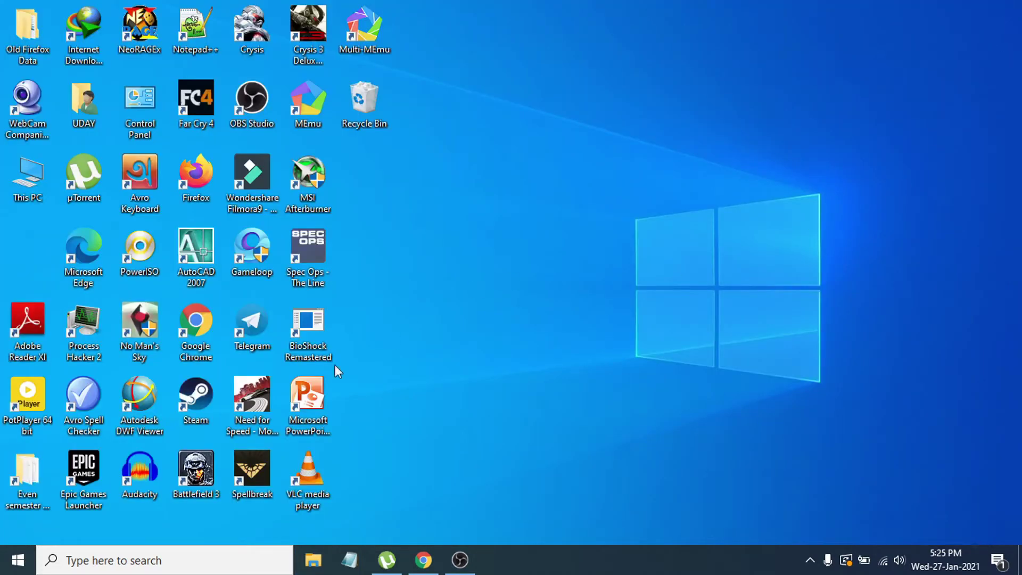
{"action": "right_click", "coordinate": [29, 565]}
{"action": "left_click", "coordinate": [73, 490]}
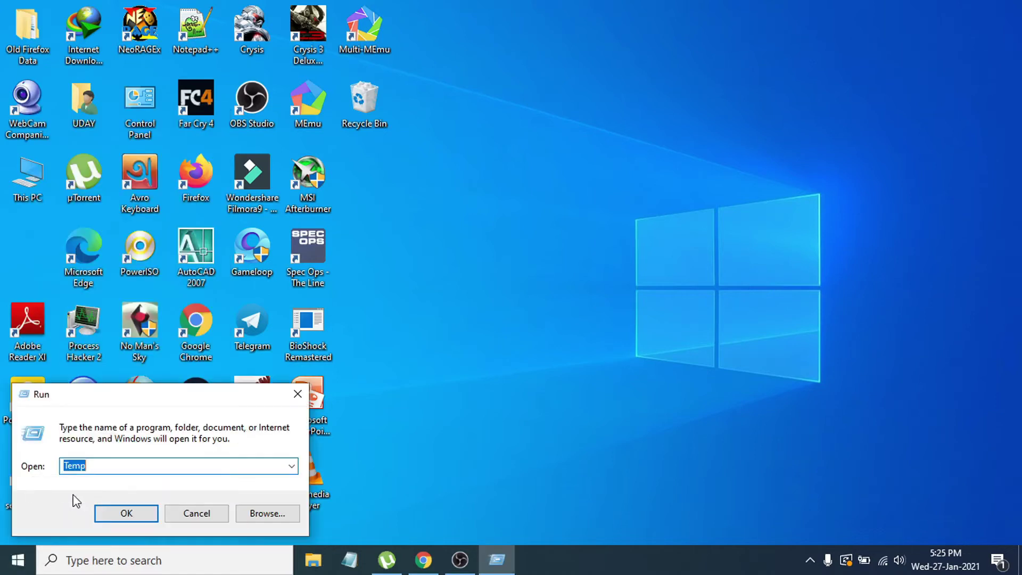
{"action": "left_click_drag", "start_coordinate": [224, 398], "coordinate": [648, 244]}
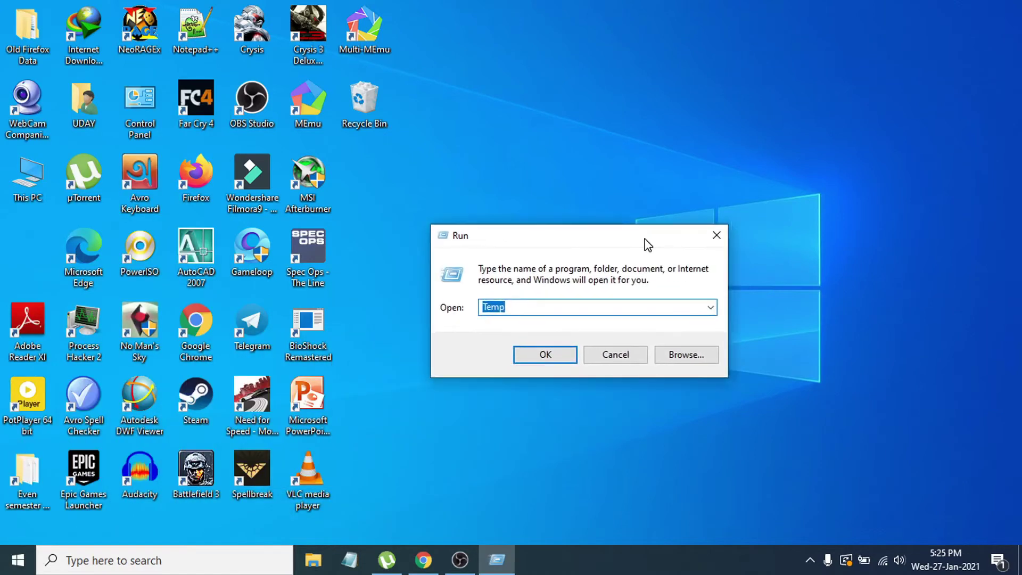
Step: Run %temp% from the command history to open the user's AppData\Local\Temp folder
{"action": "left_click", "coordinate": [711, 309]}
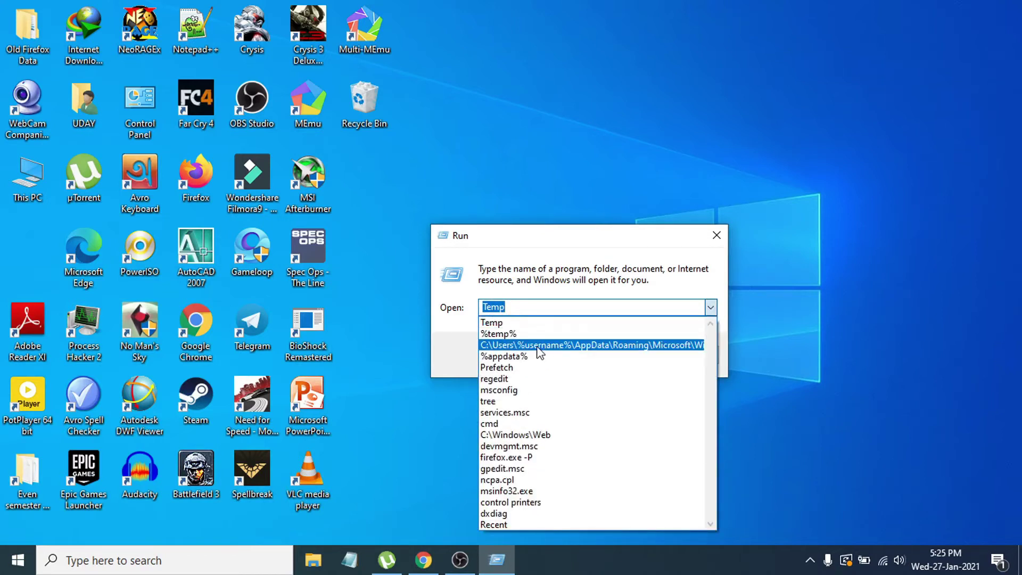
{"action": "left_click", "coordinate": [520, 333]}
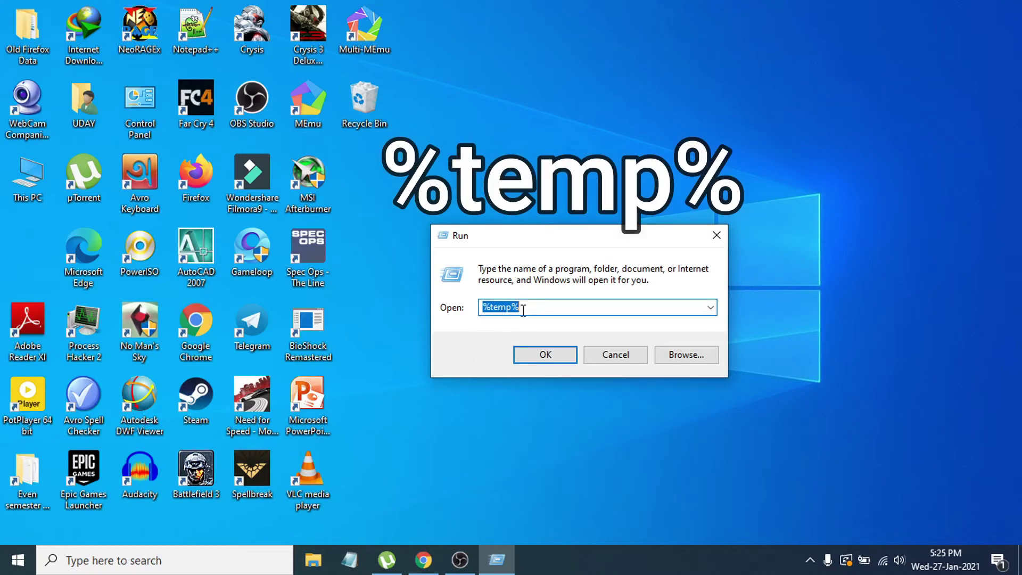
{"action": "left_click", "coordinate": [524, 310]}
{"action": "left_click", "coordinate": [532, 360]}
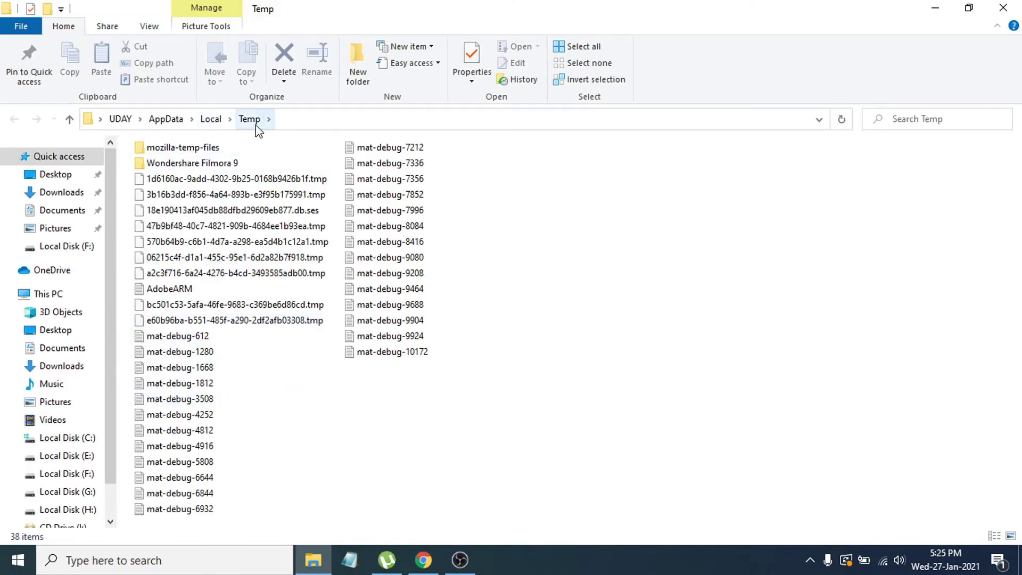
Step: Delete everything in the user's Temp folder, skipping all eight in-use .tmp files
{"action": "left_click", "coordinate": [200, 407]}
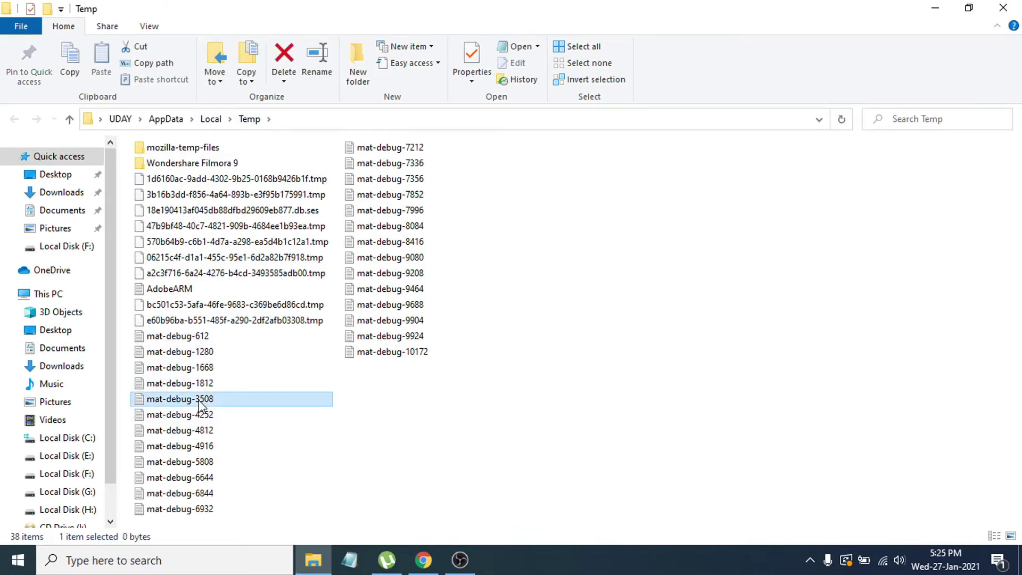
{"action": "key", "text": "ctrl+a"}
{"action": "right_click", "coordinate": [268, 367]}
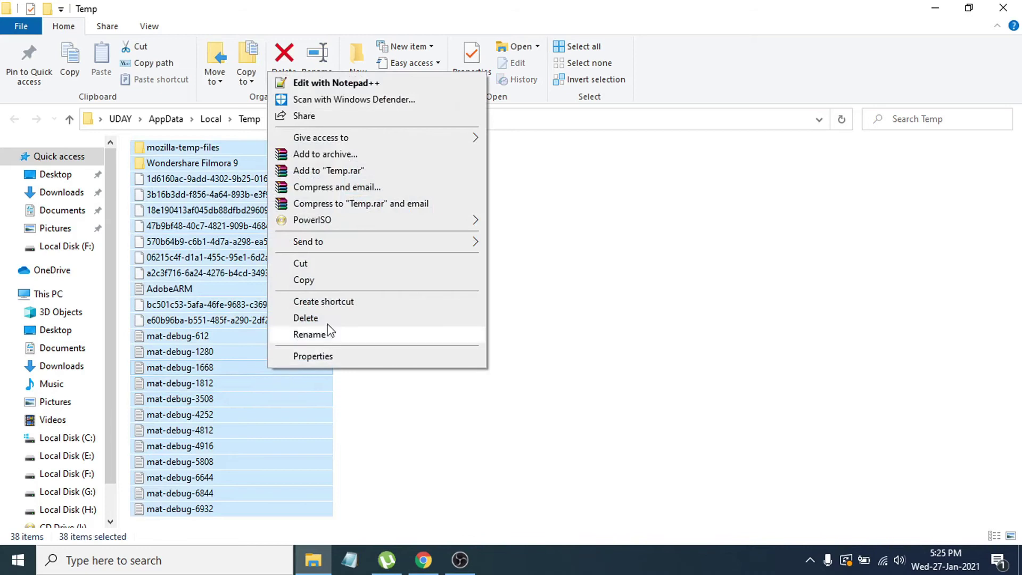
{"action": "left_click", "coordinate": [342, 319]}
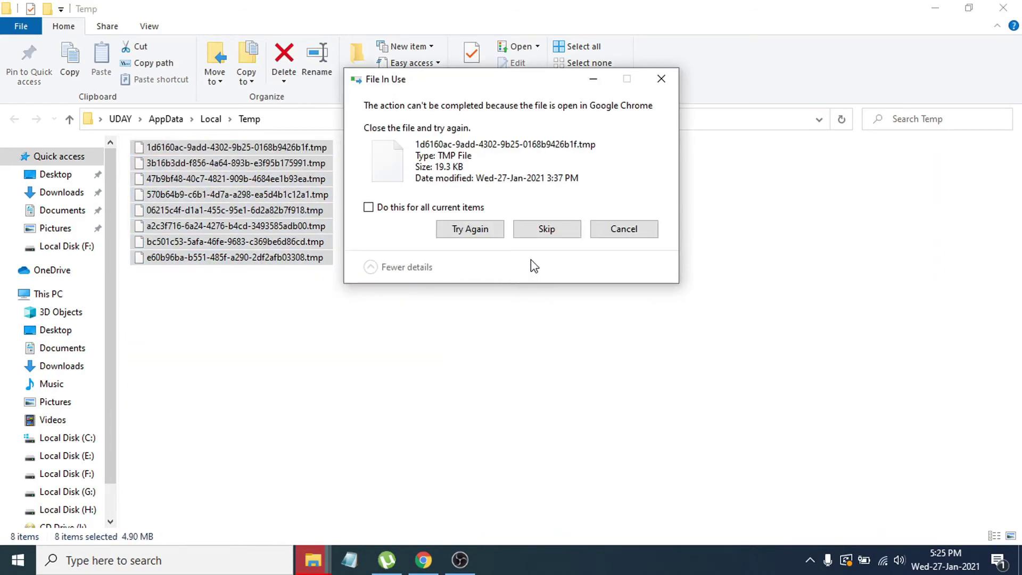
{"action": "left_click", "coordinate": [539, 231]}
{"action": "left_click", "coordinate": [539, 230]}
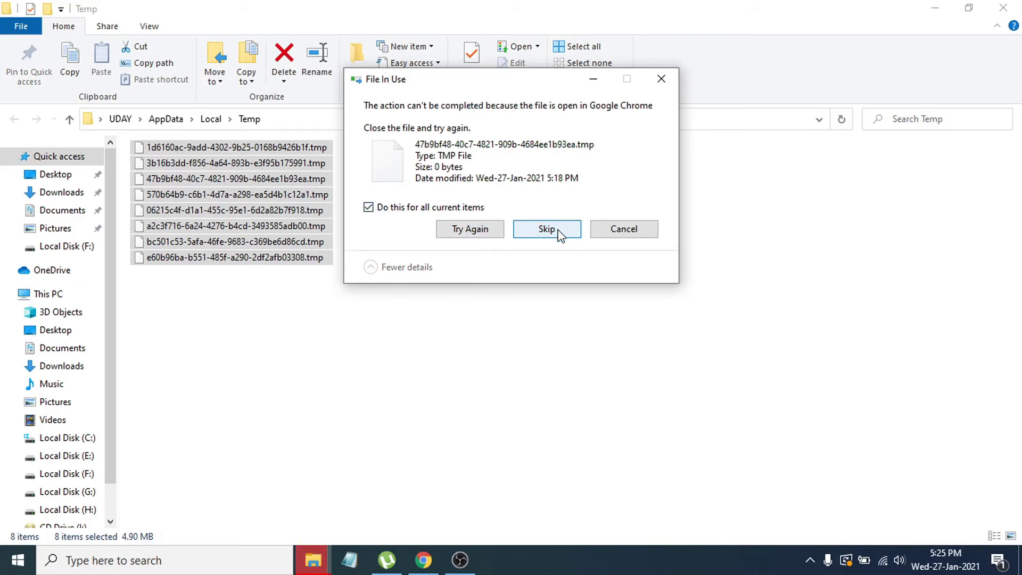
{"action": "left_click", "coordinate": [547, 229]}
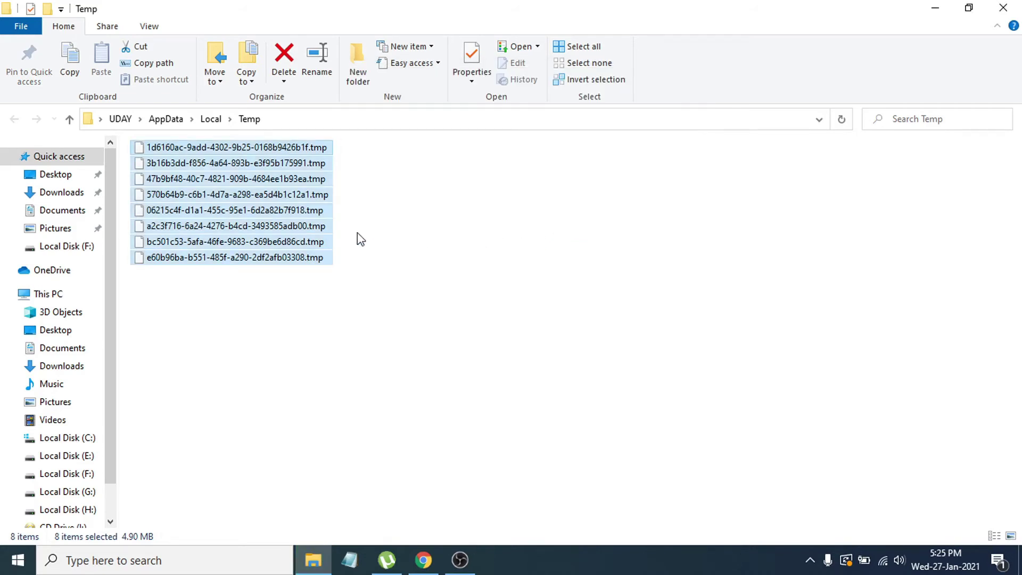
Step: Refresh the Temp listing to confirm only locked files remain, then close the window
{"action": "right_click", "coordinate": [551, 310]}
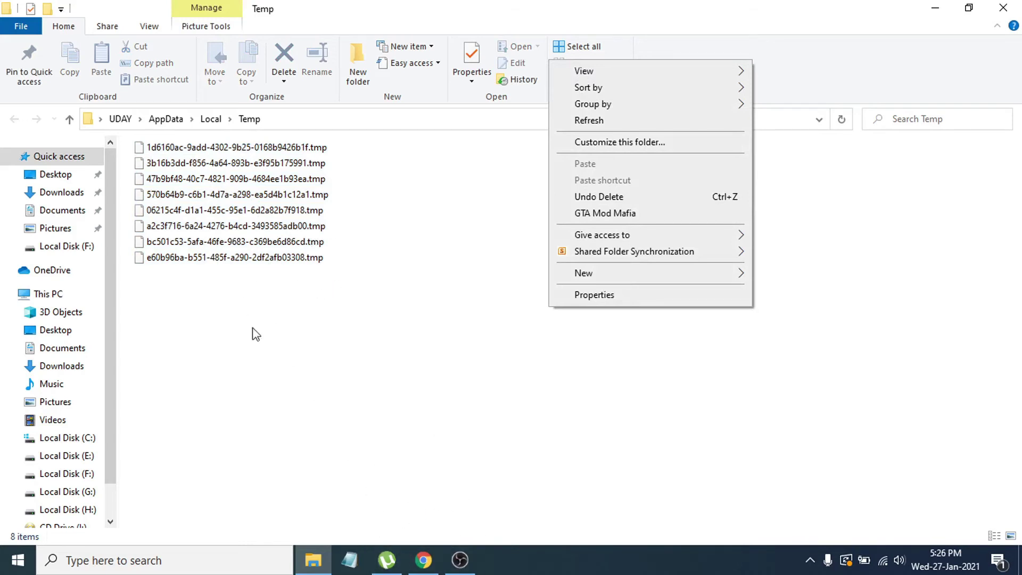
{"action": "left_click", "coordinate": [589, 120]}
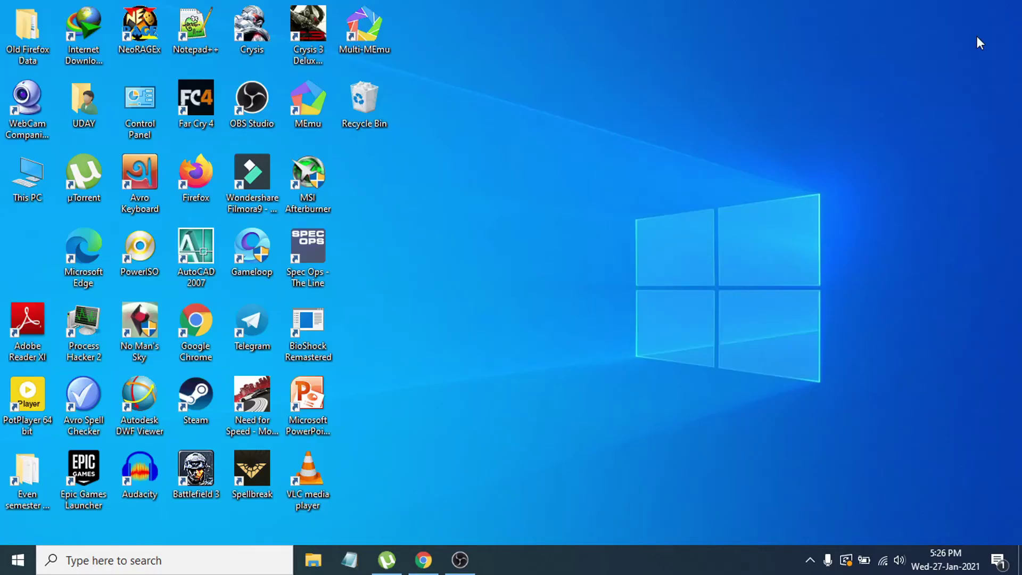
{"action": "left_click", "coordinate": [1004, 8]}
Step: Permanently delete all 295 Recycle Bin items, skipping the admin-protected file
{"action": "double_click", "coordinate": [371, 100]}
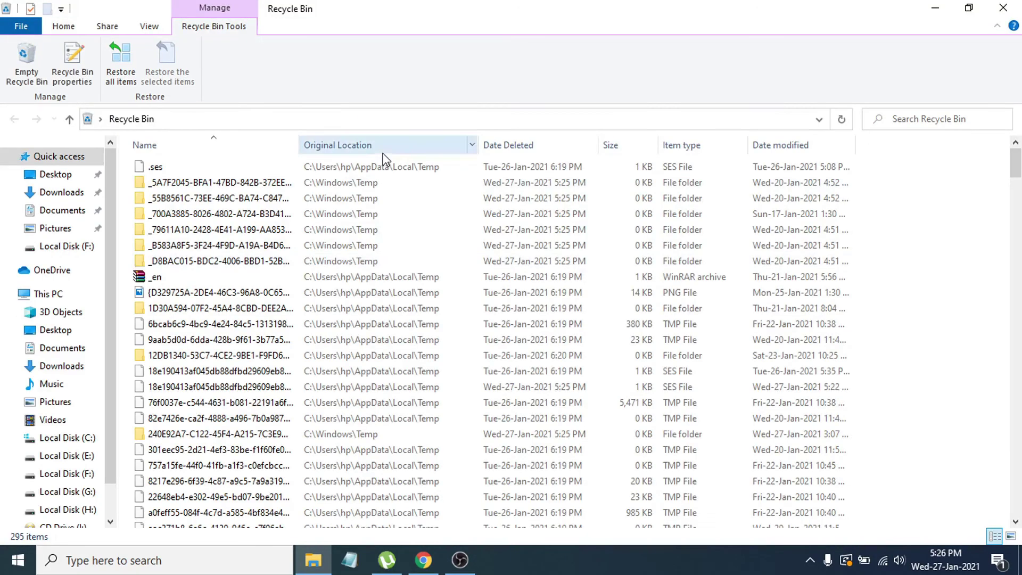
{"action": "left_click", "coordinate": [368, 300]}
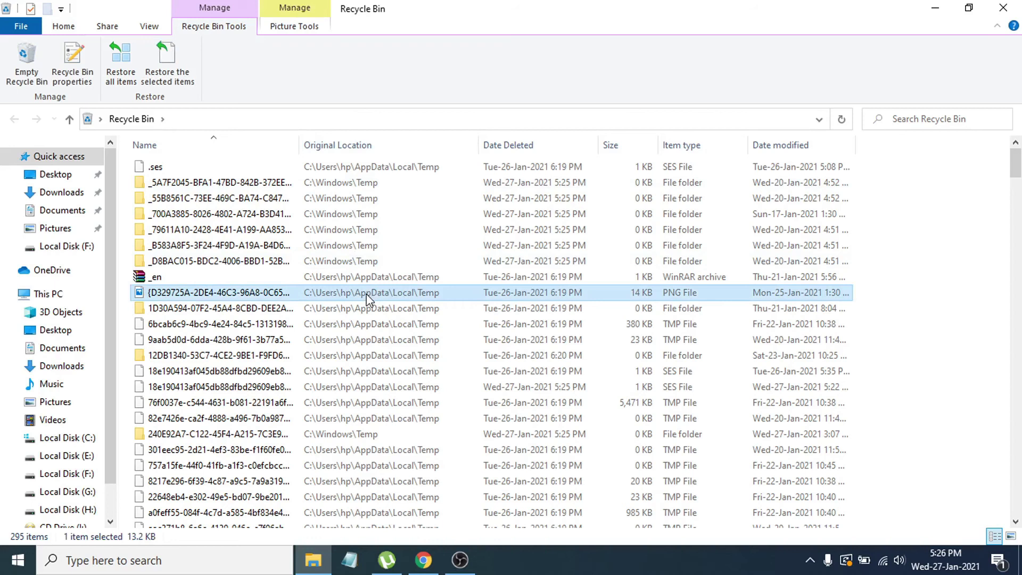
{"action": "key", "text": "ctrl+a"}
{"action": "right_click", "coordinate": [372, 292]}
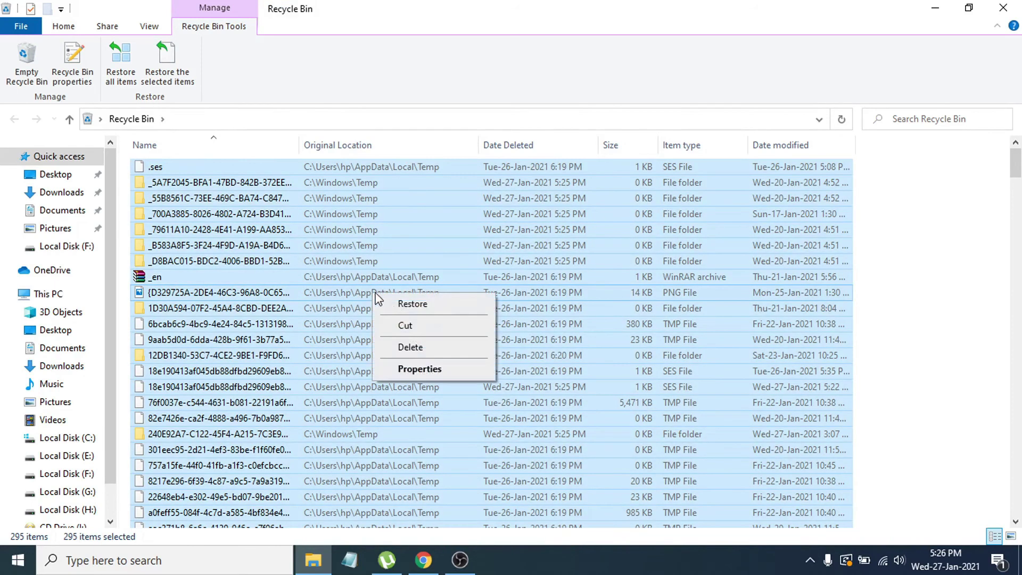
{"action": "left_click", "coordinate": [418, 348]}
{"action": "left_click", "coordinate": [571, 293]}
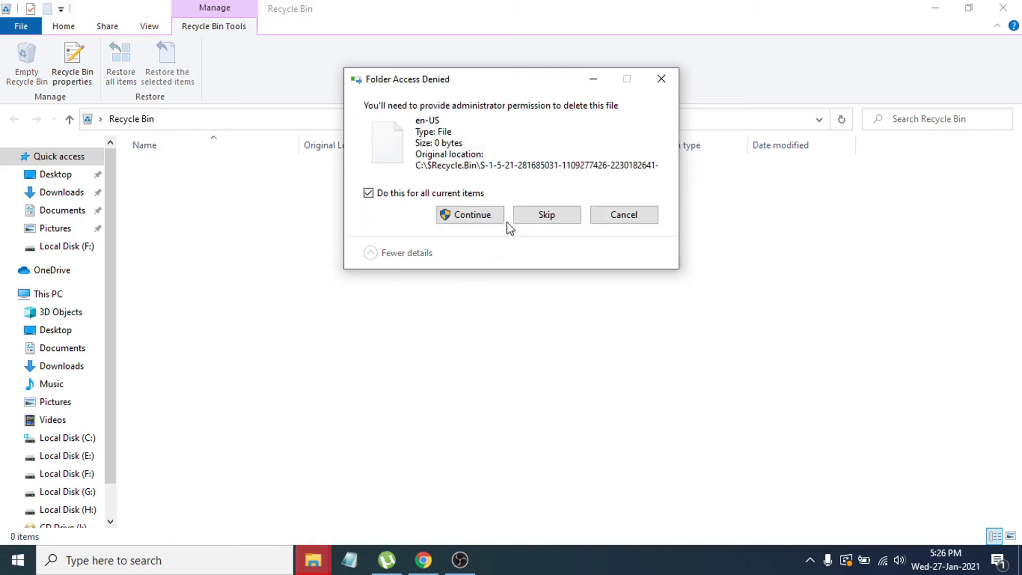
{"action": "left_click", "coordinate": [521, 221]}
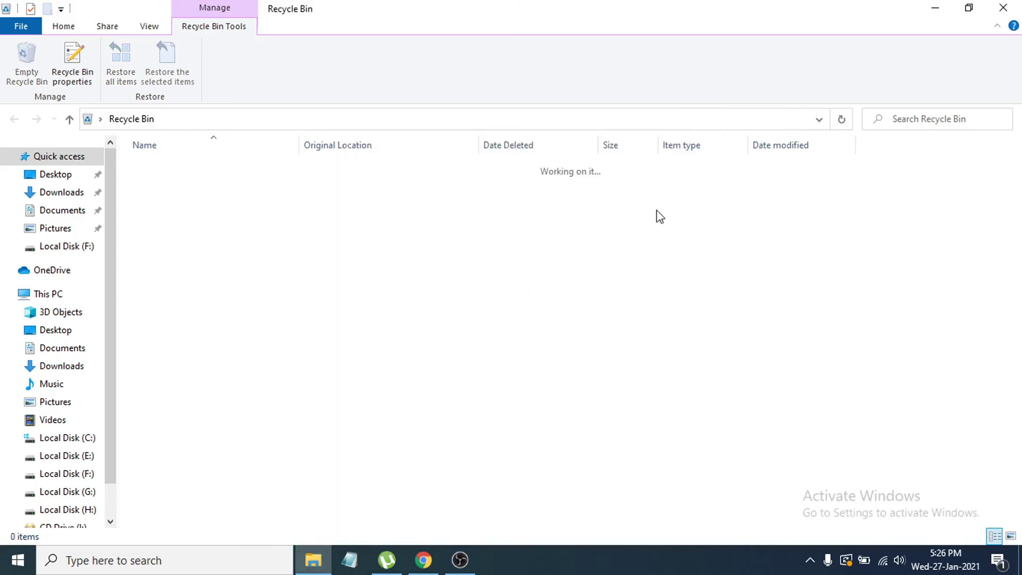
Step: Close the empty Recycle Bin window to return to the desktop
{"action": "left_click", "coordinate": [1003, 8]}
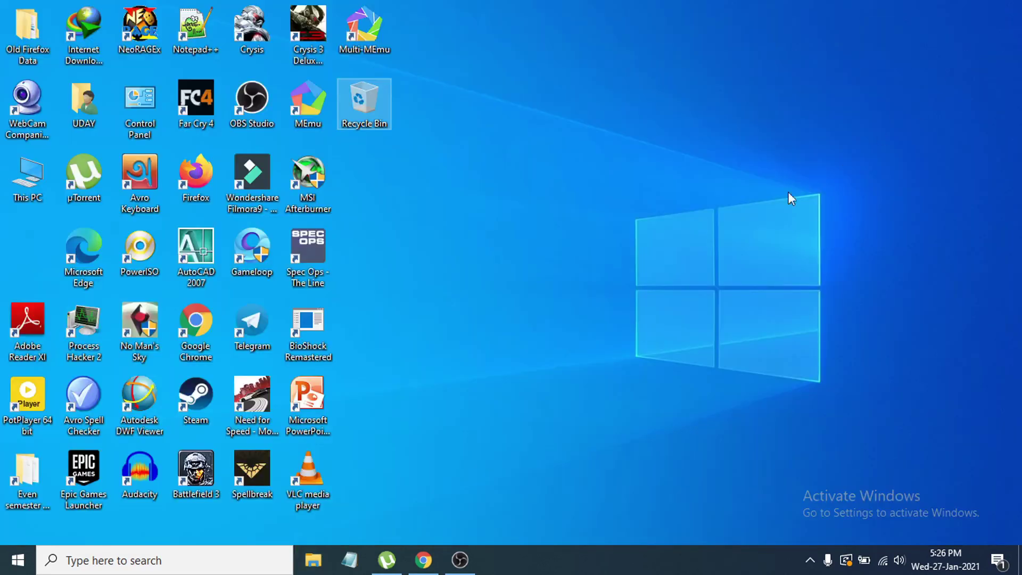